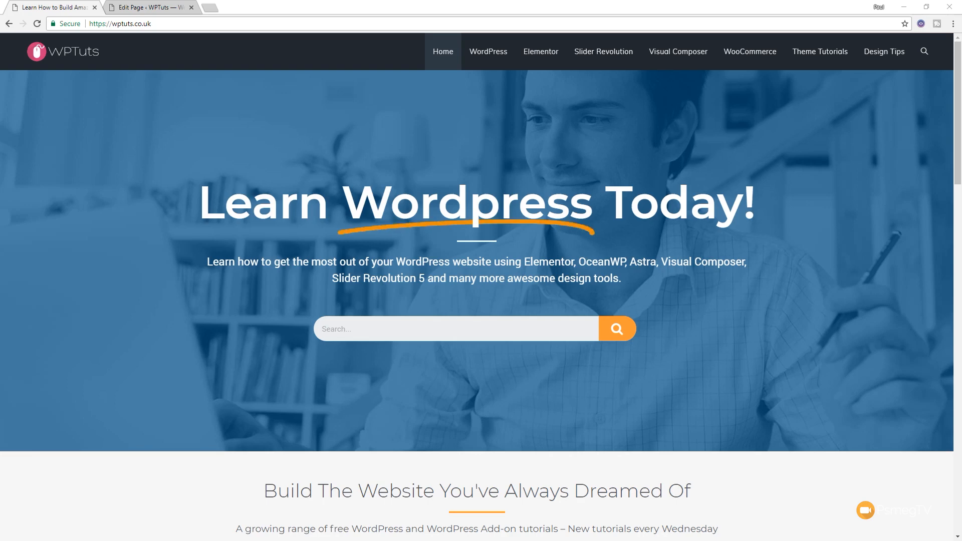
Reload the live homepage, then switch to the Homepage's WordPress edit screen.
{"action": "left_click", "coordinate": [57, 10]}
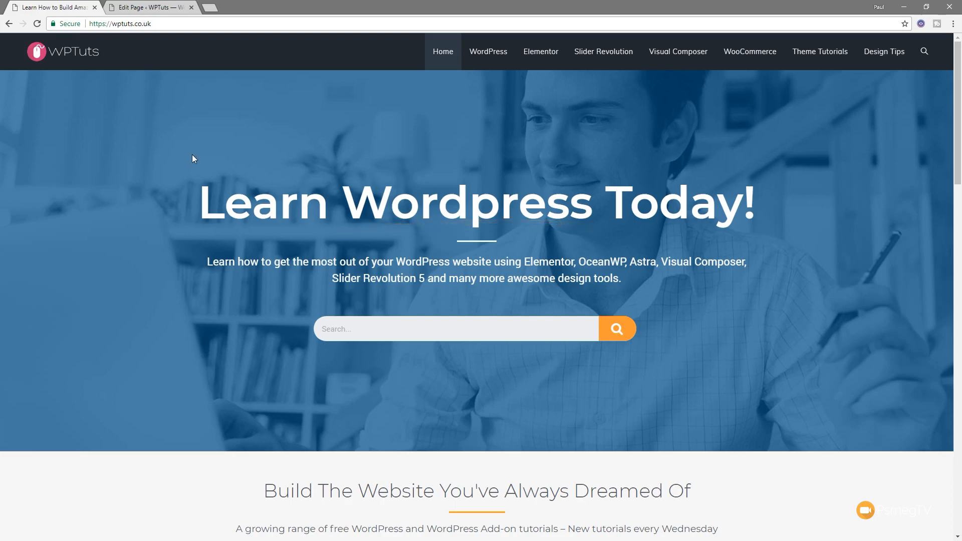
{"action": "left_click", "coordinate": [37, 24]}
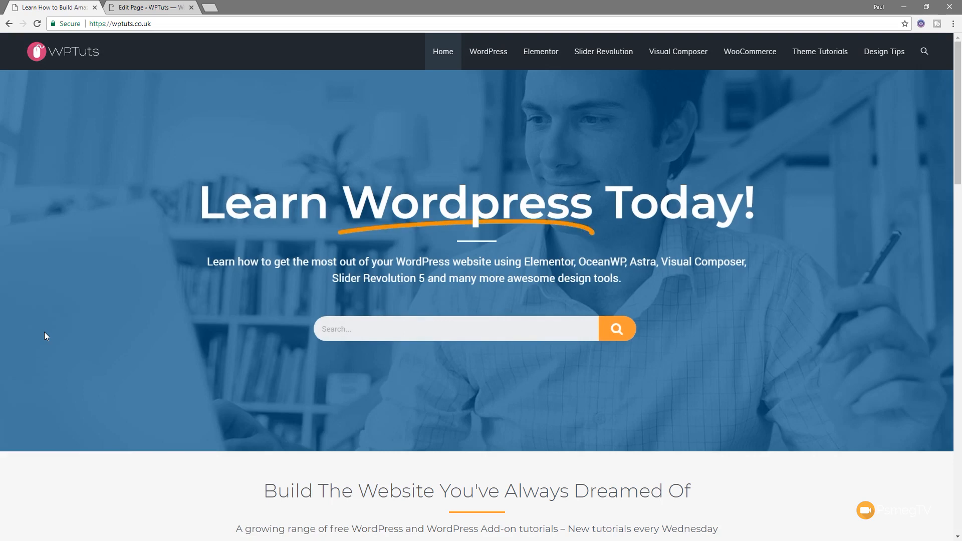
{"action": "left_click", "coordinate": [140, 10]}
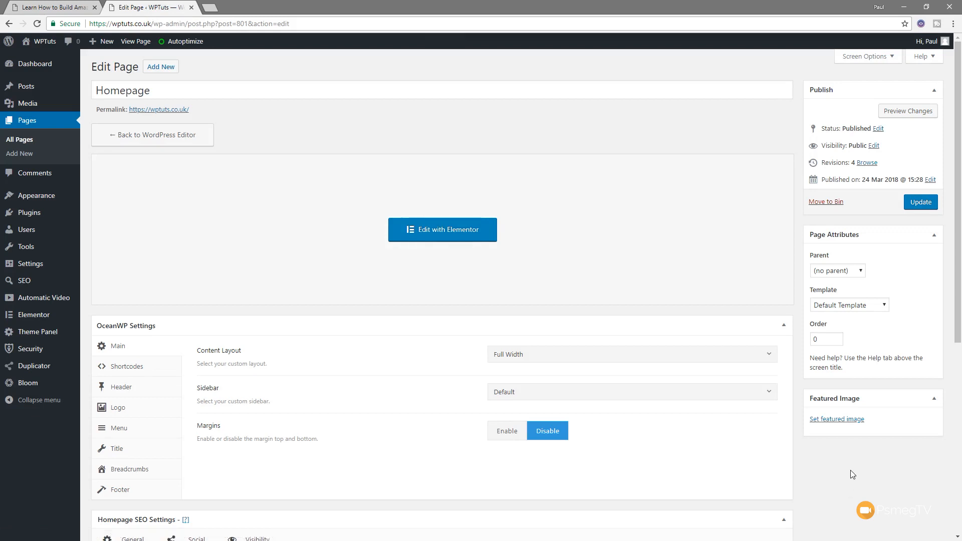
{"action": "scroll", "coordinate": [157, 323], "scroll_direction": "down", "scroll_amount": 2}
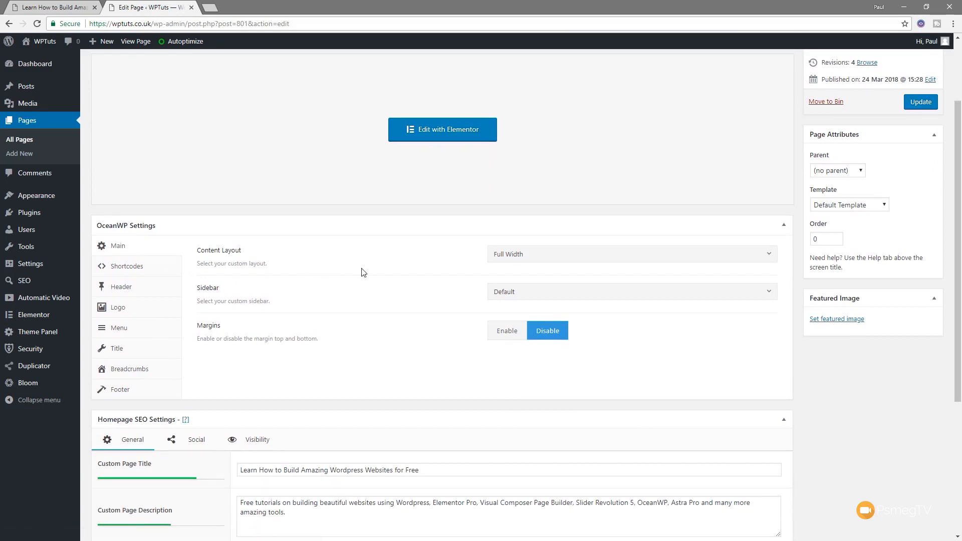
Set OceanWP Content Layout to '100% Full Width' and update the page.
{"action": "left_click", "coordinate": [531, 254]}
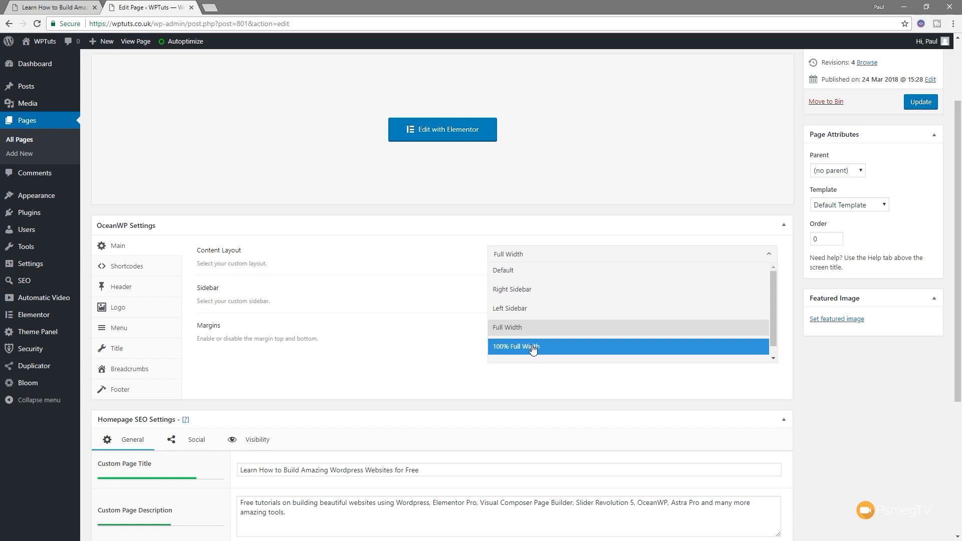
{"action": "left_click", "coordinate": [532, 349]}
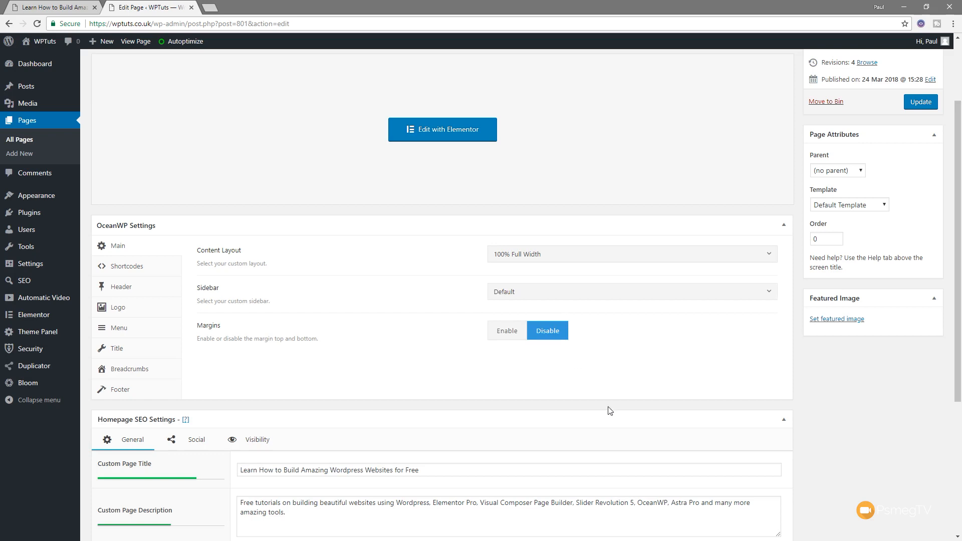
{"action": "left_click", "coordinate": [921, 102]}
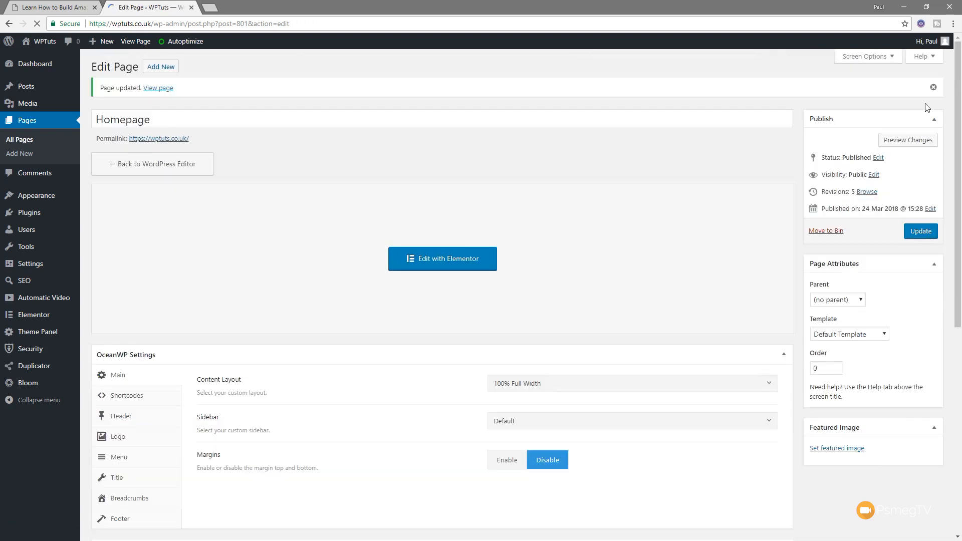
Turn off Stretch Section on the hero in Elementor, update, and return to the live homepage tab.
{"action": "left_click", "coordinate": [447, 261]}
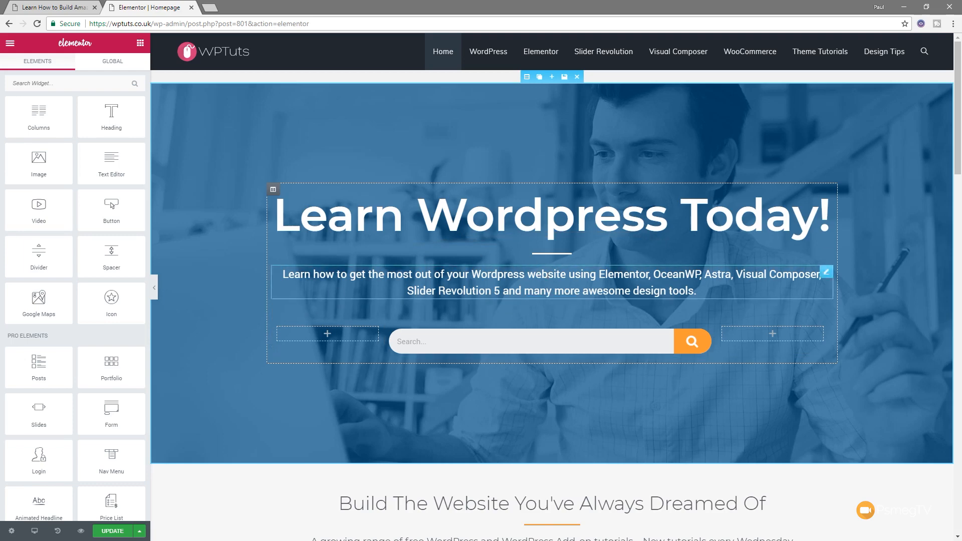
{"action": "left_click", "coordinate": [525, 79]}
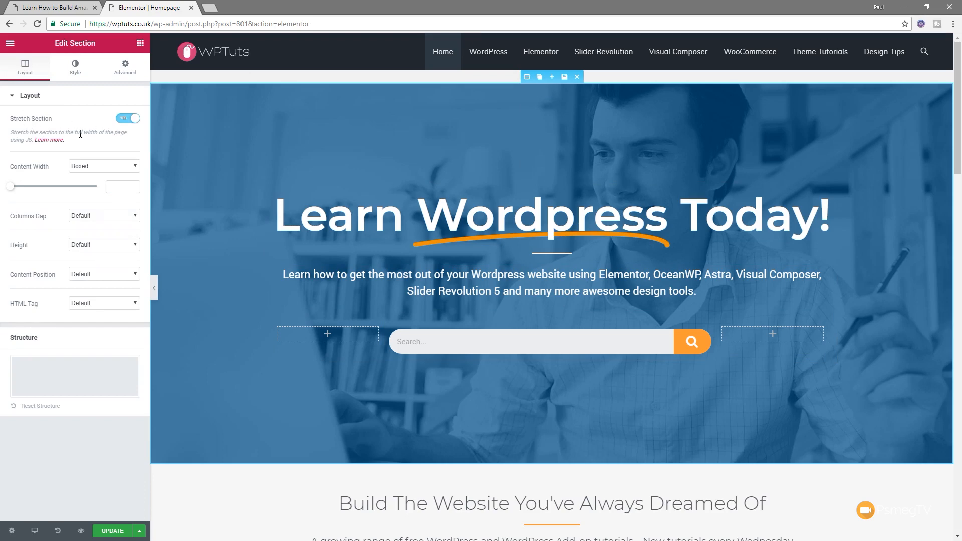
{"action": "left_click", "coordinate": [127, 119]}
{"action": "left_click", "coordinate": [111, 530]}
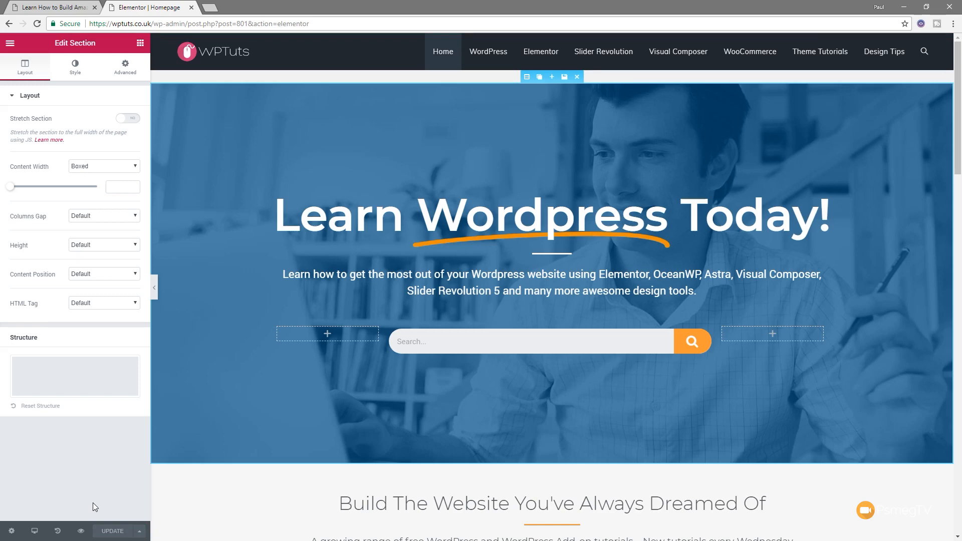
{"action": "left_click", "coordinate": [52, 8]}
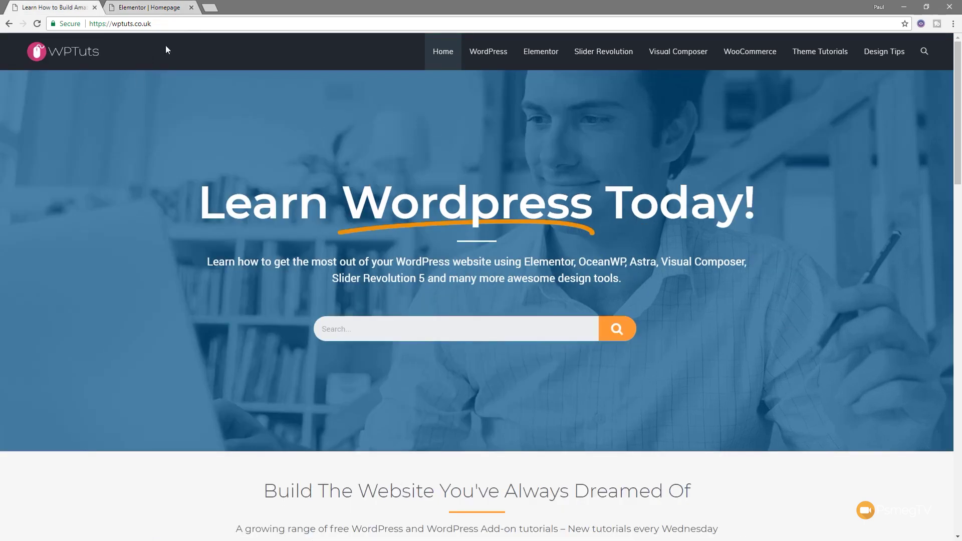
Reload the live WPTuts homepage to check the full-width hero.
{"action": "left_click", "coordinate": [37, 25]}
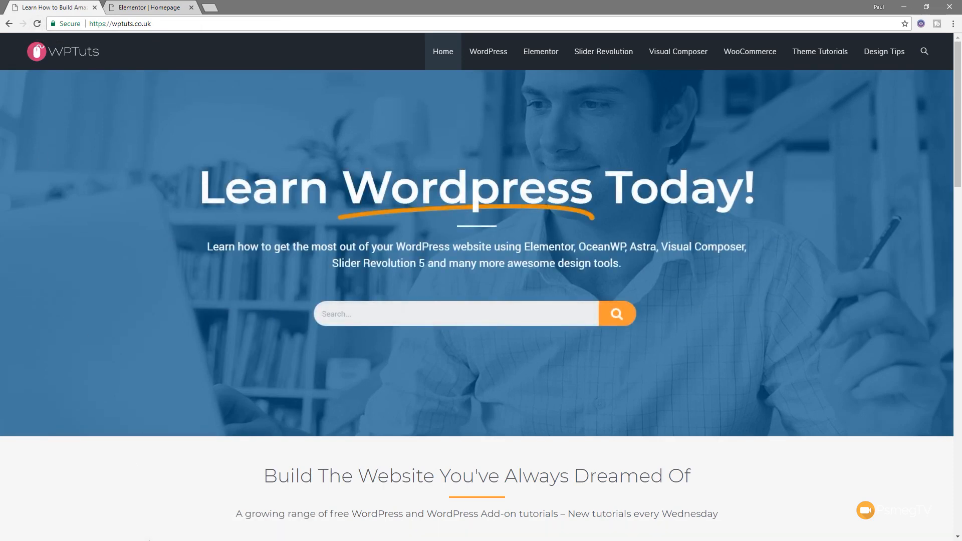
{"action": "scroll", "coordinate": [128, 338], "scroll_direction": "down", "scroll_amount": 2}
{"action": "scroll", "coordinate": [129, 339], "scroll_direction": "down", "scroll_amount": 3}
{"action": "scroll", "coordinate": [128, 339], "scroll_direction": "down", "scroll_amount": 2}
{"action": "scroll", "coordinate": [129, 339], "scroll_direction": "down", "scroll_amount": 3}
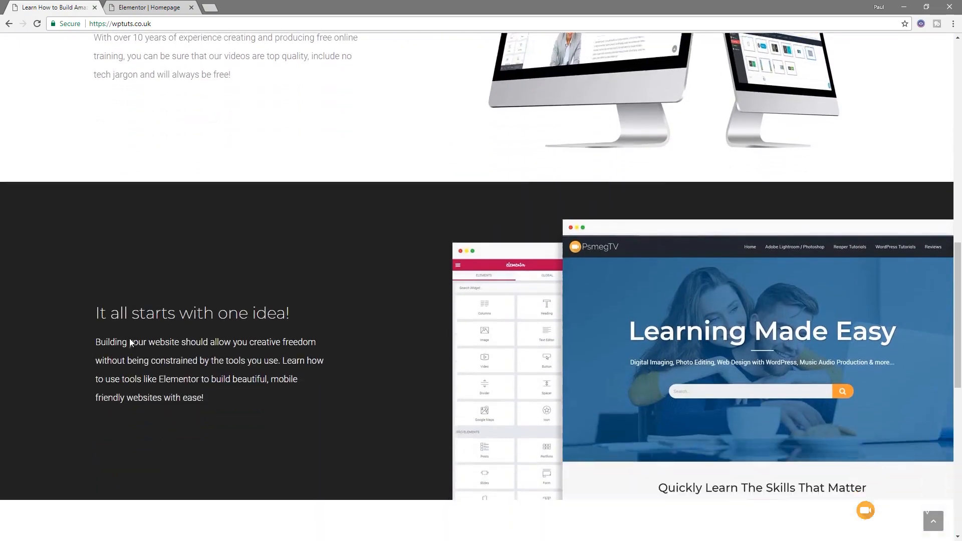
{"action": "scroll", "coordinate": [130, 342], "scroll_direction": "down", "scroll_amount": 3}
{"action": "scroll", "coordinate": [130, 342], "scroll_direction": "down", "scroll_amount": 3}
{"action": "scroll", "coordinate": [129, 342], "scroll_direction": "down", "scroll_amount": 2}
{"action": "scroll", "coordinate": [130, 343], "scroll_direction": "up", "scroll_amount": 2}
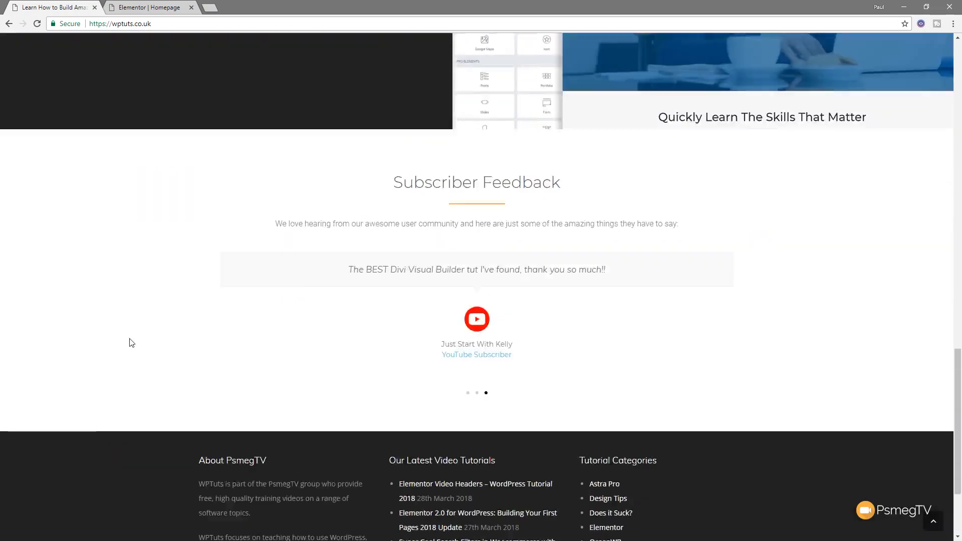
{"action": "scroll", "coordinate": [129, 342], "scroll_direction": "up", "scroll_amount": 5}
{"action": "scroll", "coordinate": [130, 343], "scroll_direction": "up", "scroll_amount": 5}
Exit Elementor, set Content Layout back to plain 'Full Width', update, and reopen in Elementor.
{"action": "left_click", "coordinate": [162, 8]}
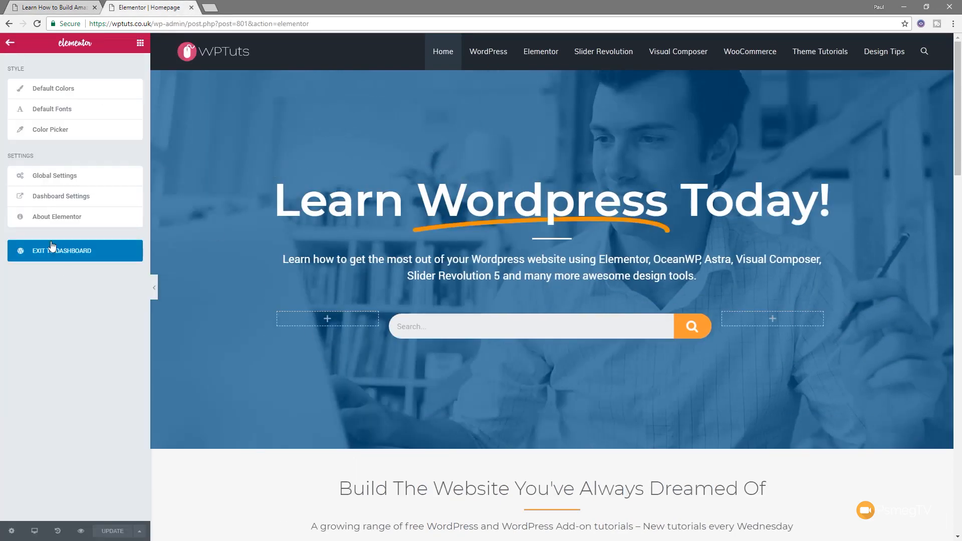
{"action": "left_click", "coordinate": [65, 256]}
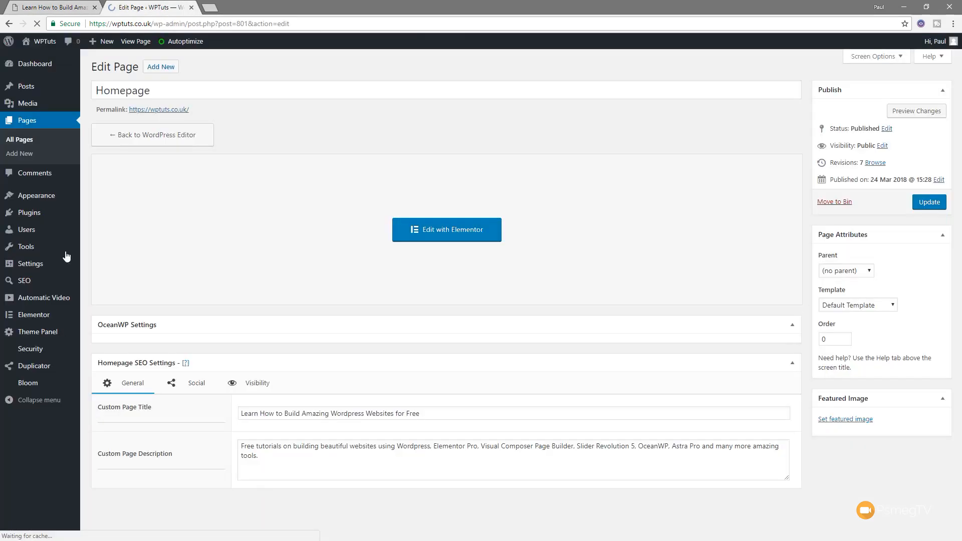
{"action": "left_click", "coordinate": [536, 359]}
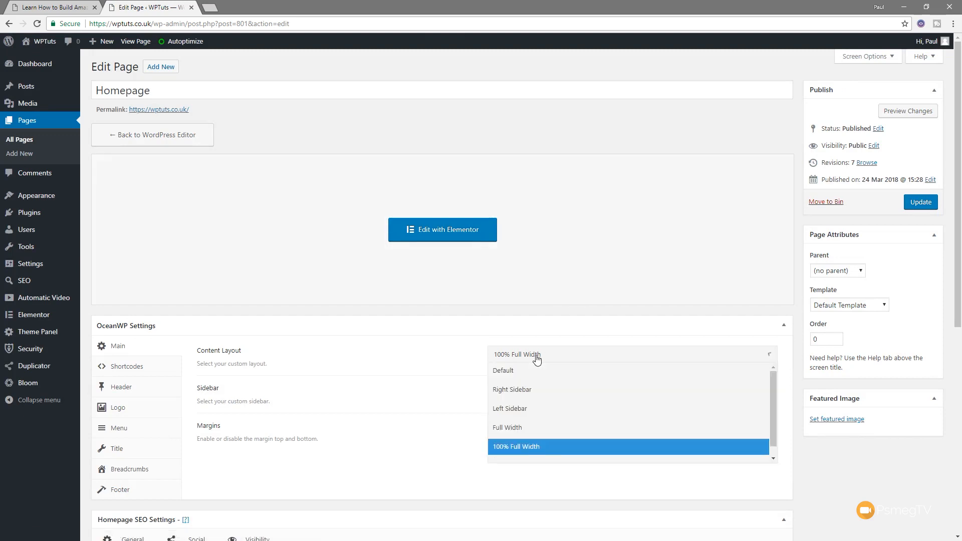
{"action": "left_click", "coordinate": [530, 427]}
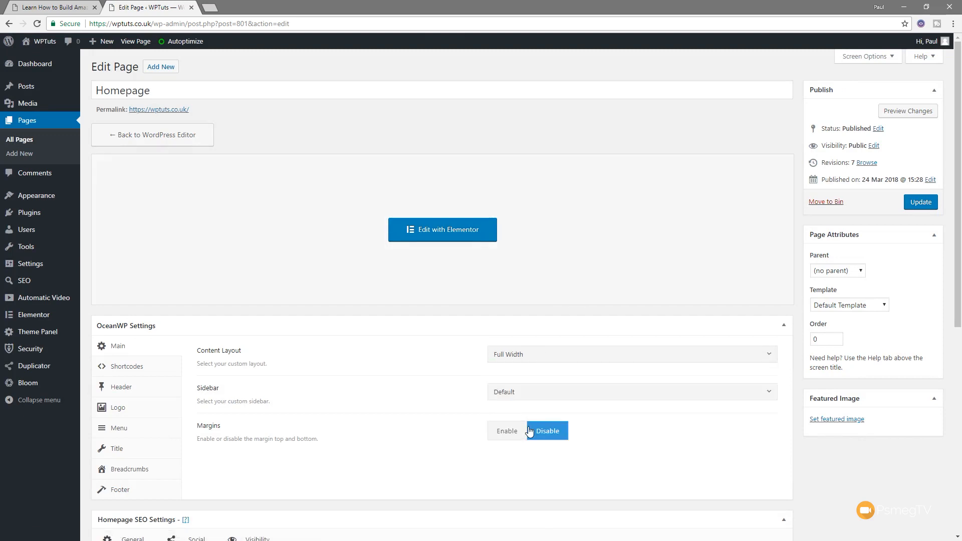
{"action": "left_click", "coordinate": [922, 203]}
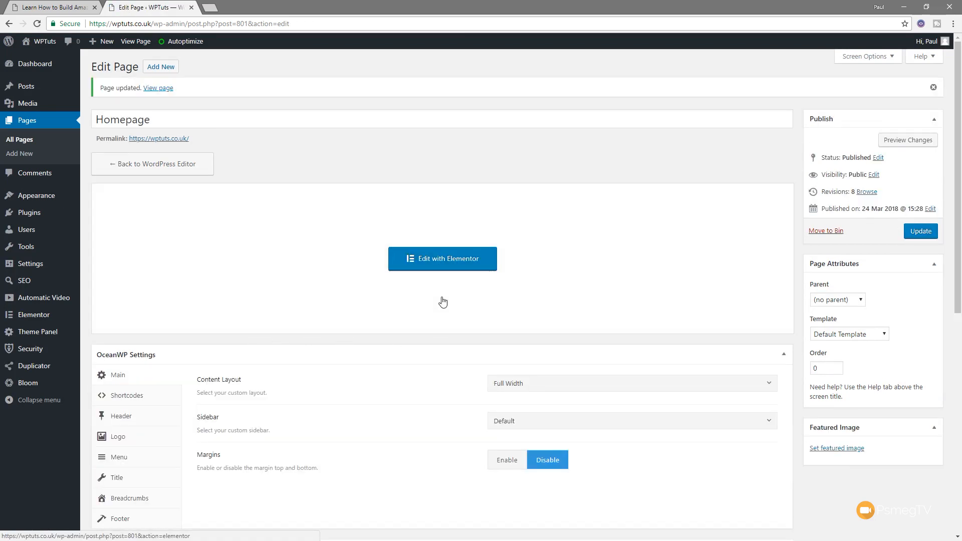
{"action": "left_click", "coordinate": [431, 279]}
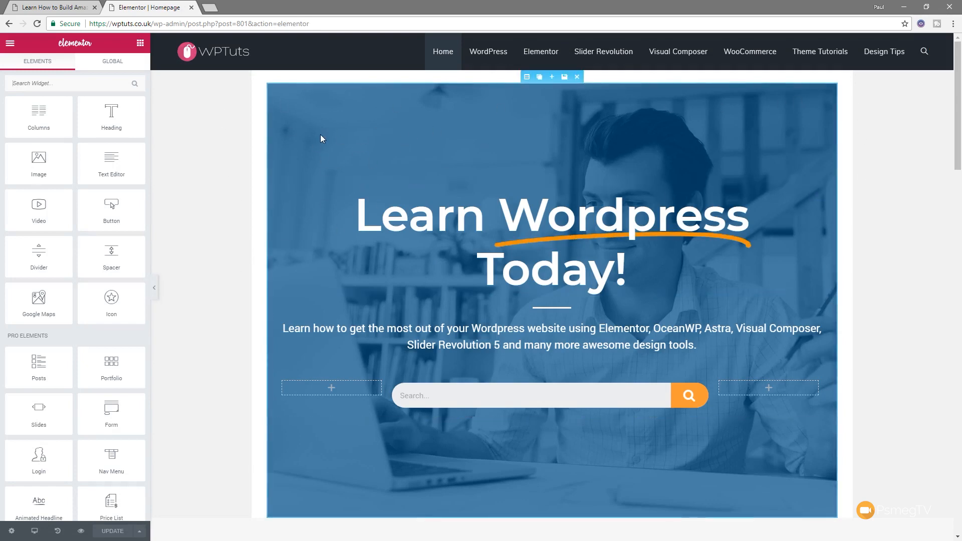
{"action": "scroll", "coordinate": [878, 286], "scroll_direction": "down", "scroll_amount": 3}
{"action": "scroll", "coordinate": [878, 286], "scroll_direction": "down", "scroll_amount": 2}
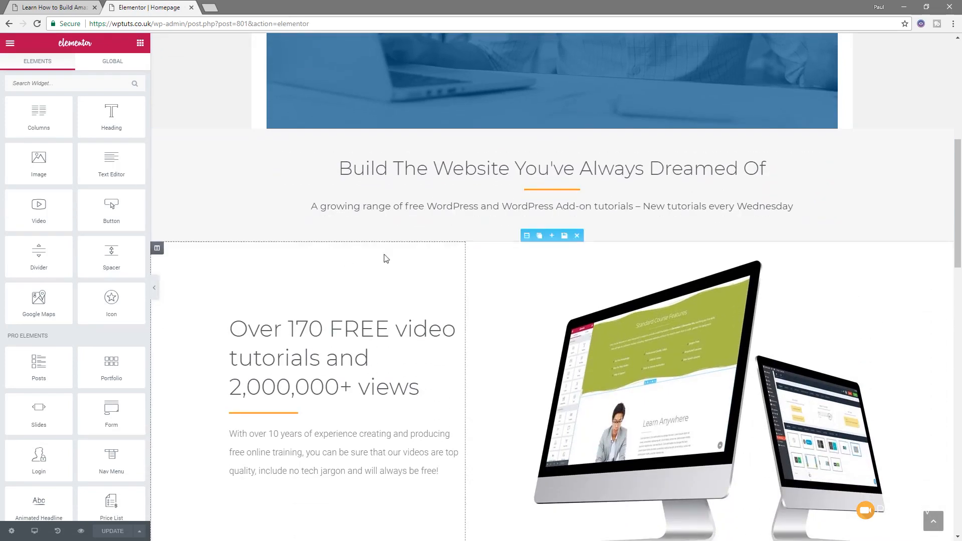
{"action": "mouse_move", "coordinate": [172, 167]}
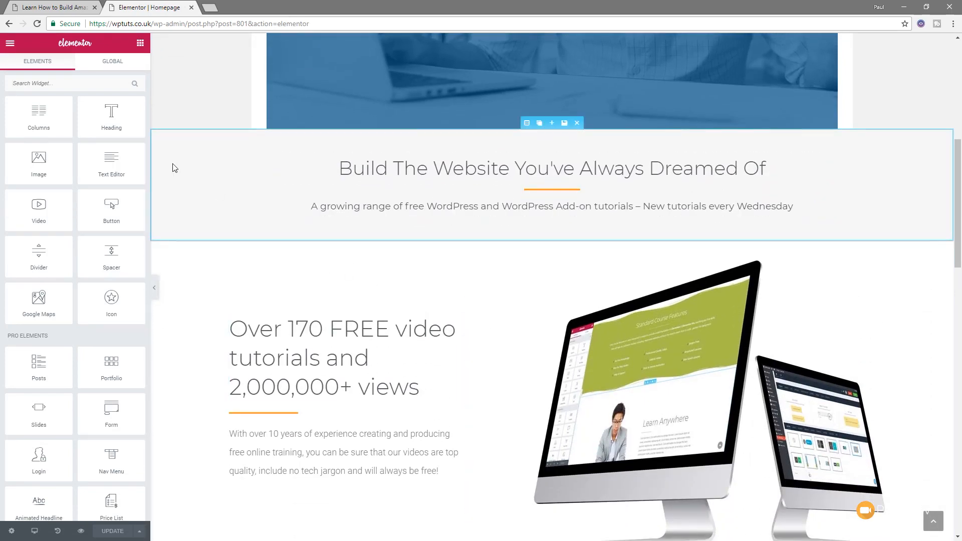
{"action": "scroll", "coordinate": [258, 292], "scroll_direction": "up", "scroll_amount": 2}
{"action": "scroll", "coordinate": [257, 293], "scroll_direction": "up", "scroll_amount": 3}
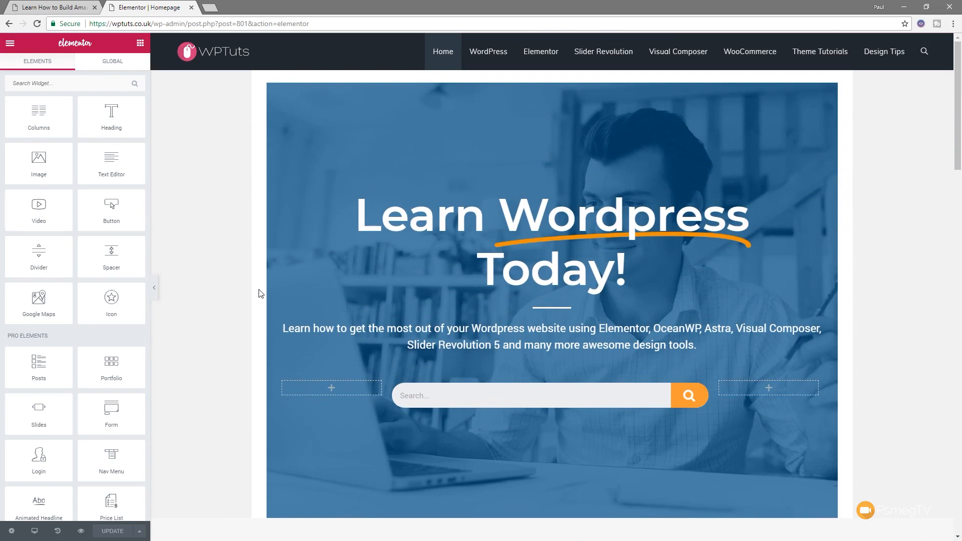